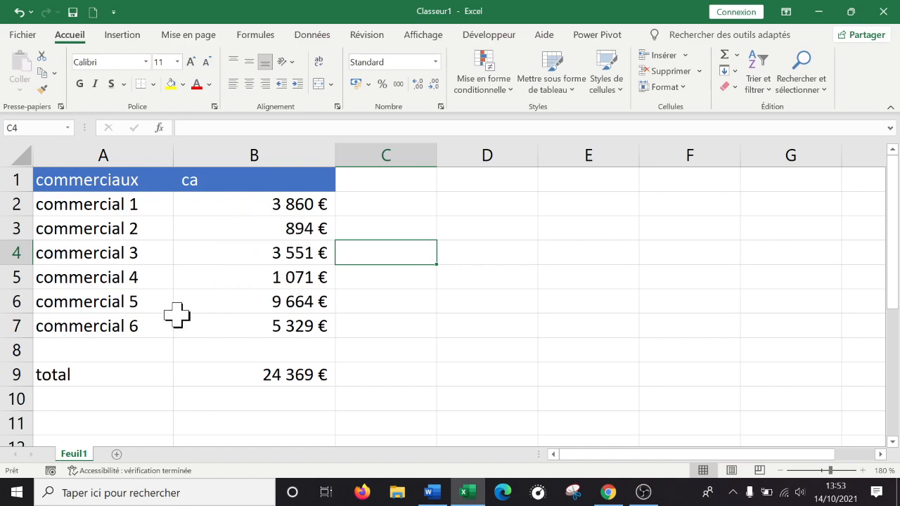
# Clear the contents of cells B3:B4, the amounts for commercial 2 and commercial 3
pyautogui.moveTo(255, 228); pyautogui.dragTo(267, 252)
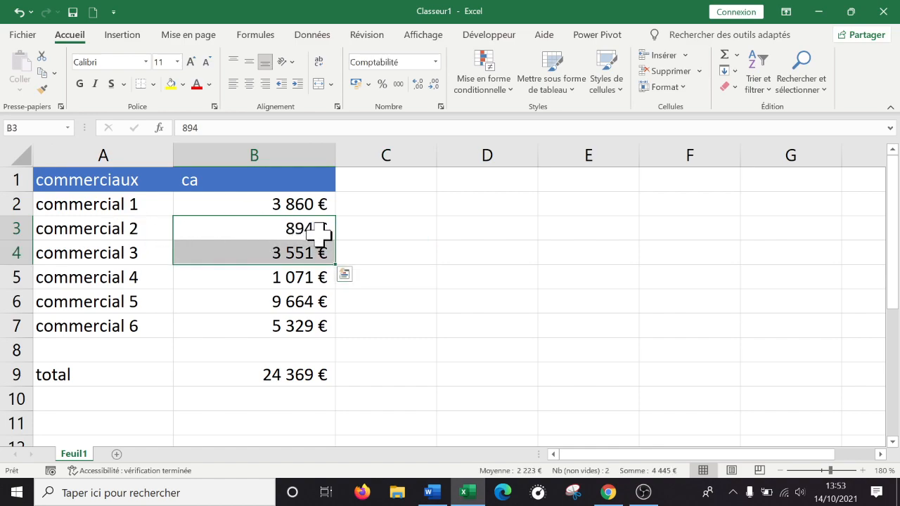
pyautogui.rightClick(285, 227)
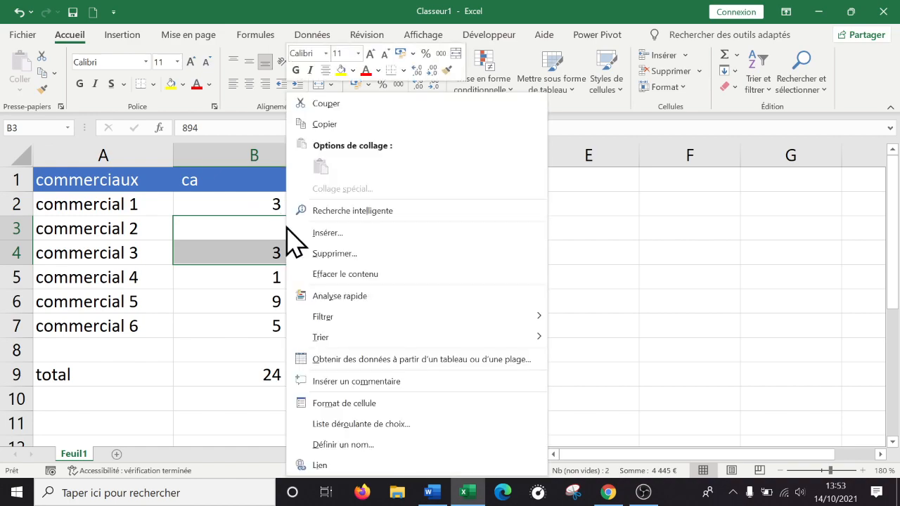
pyautogui.click(391, 276)
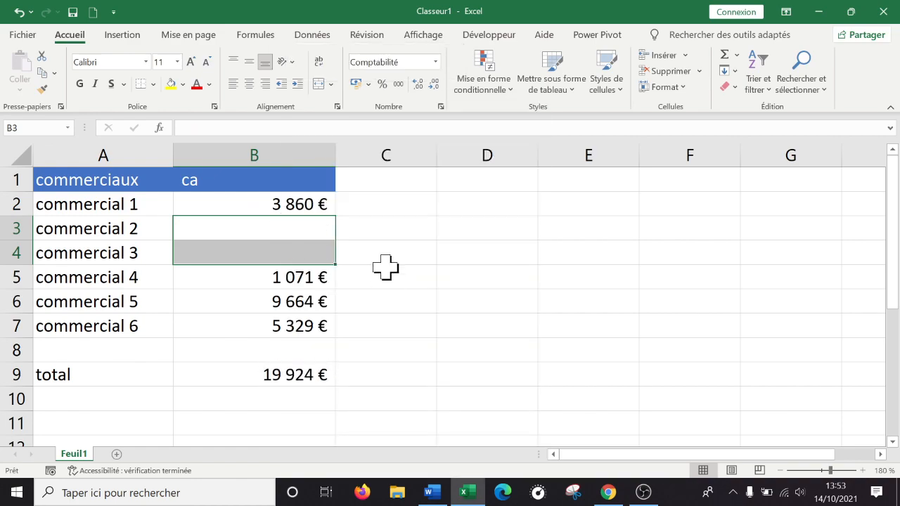
# Enter 0 in cell B3 for commercial 2 and clear that entry again
pyautogui.click(291, 253)
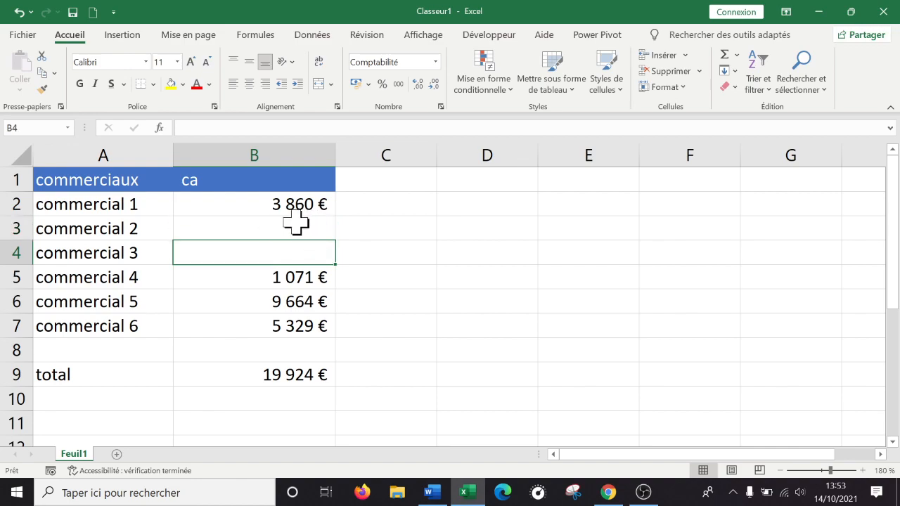
pyautogui.click(295, 222)
pyautogui.write('0')
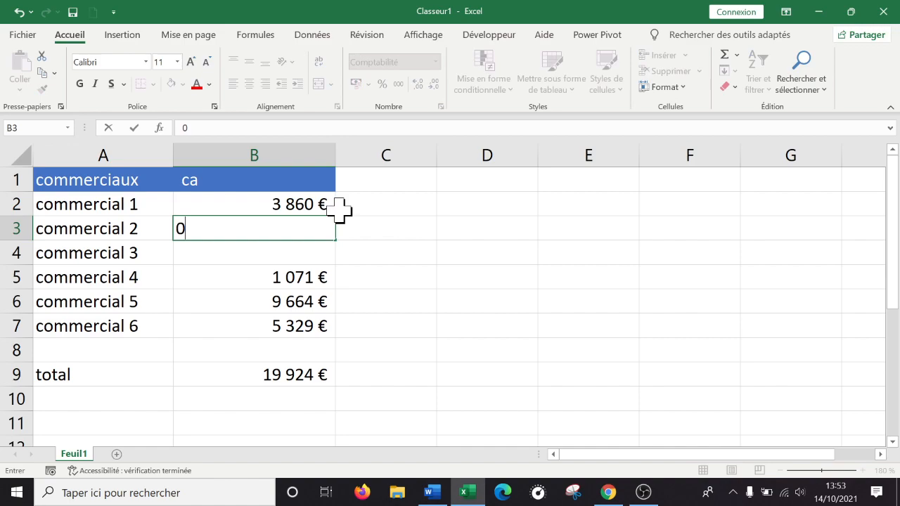
pyautogui.press('Return')
pyautogui.press('Up')
pyautogui.press('BackSpace')
pyautogui.press('Return')
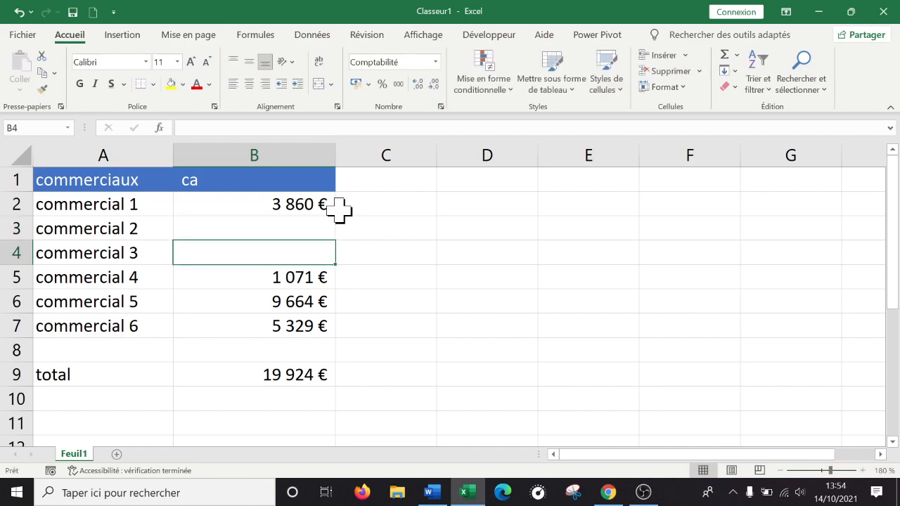
# Undo the recent changes to restore the original amounts in cells B3:B4
pyautogui.click(388, 258)
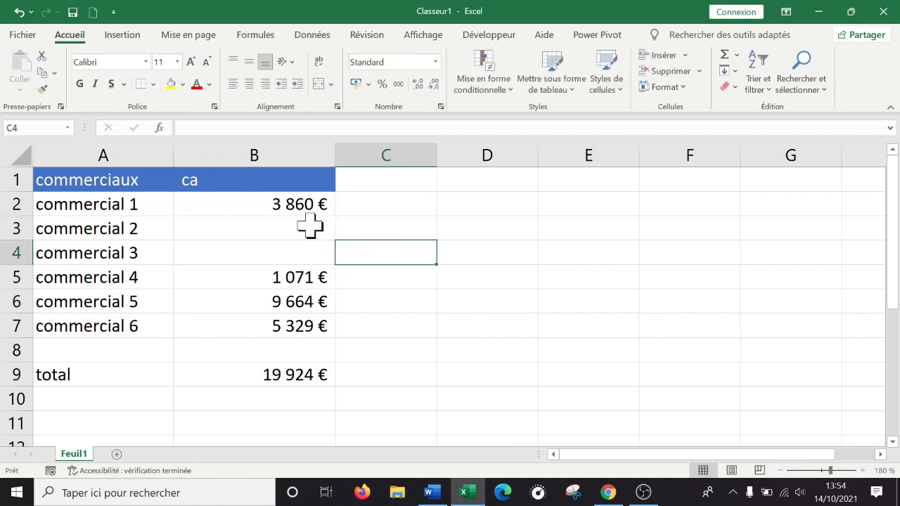
pyautogui.click(310, 225)
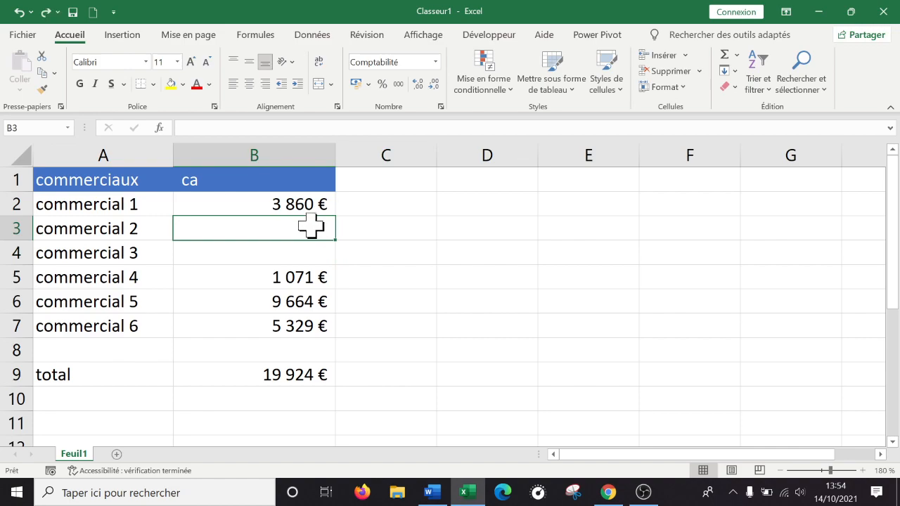
pyautogui.hotkey('ctrl', 'v')
pyautogui.click(443, 229)
# Clear the amounts in B3:B4 once more and undo the clearing after checking the total formula in B9
pyautogui.moveTo(288, 229)
pyautogui.mouseDown()
pyautogui.moveTo(298, 232)
pyautogui.moveTo(288, 244)
pyautogui.mouseUp()
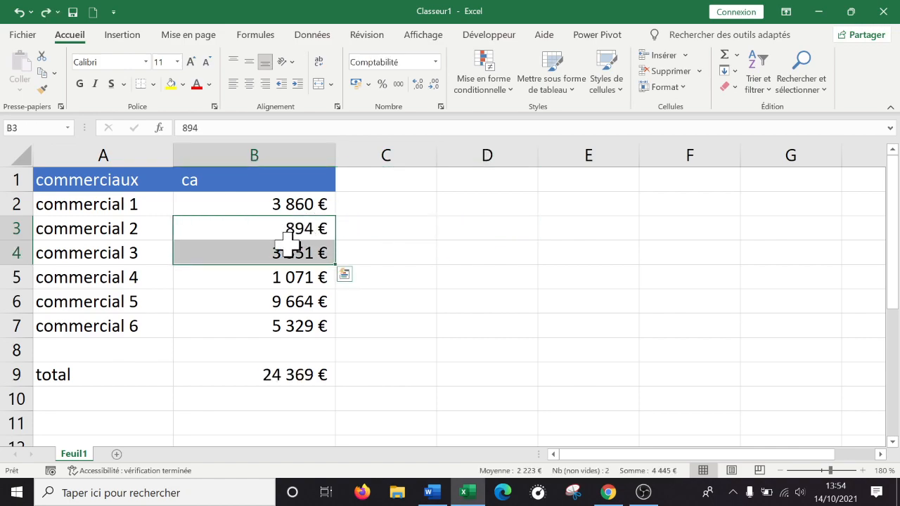
pyautogui.press('Delete')
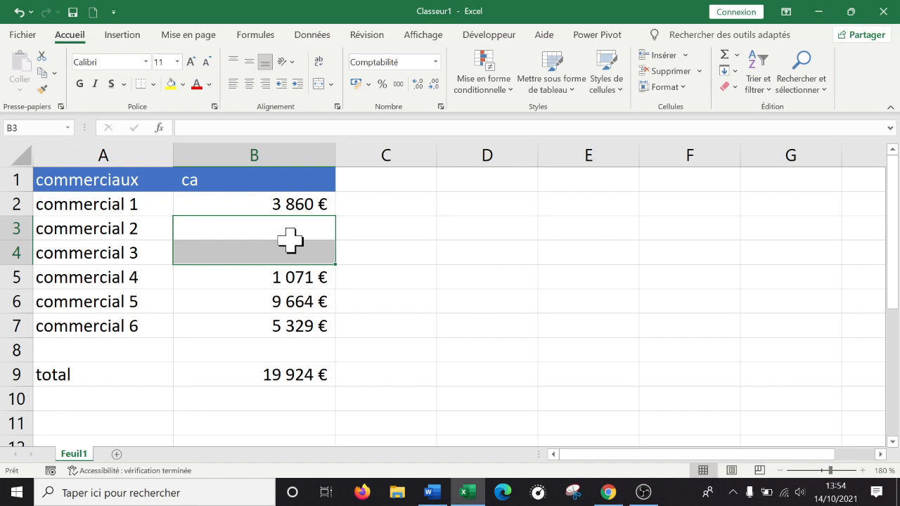
pyautogui.click(279, 376)
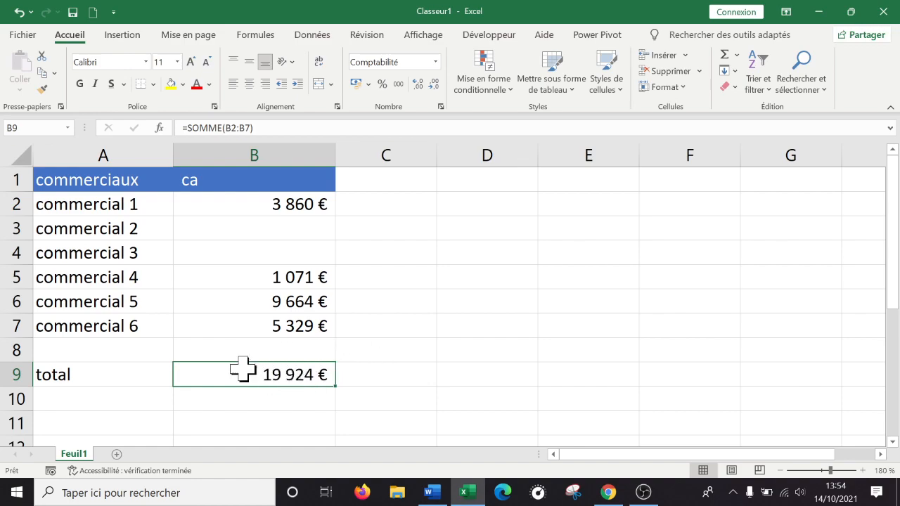
pyautogui.hotkey('ctrl', 'z')
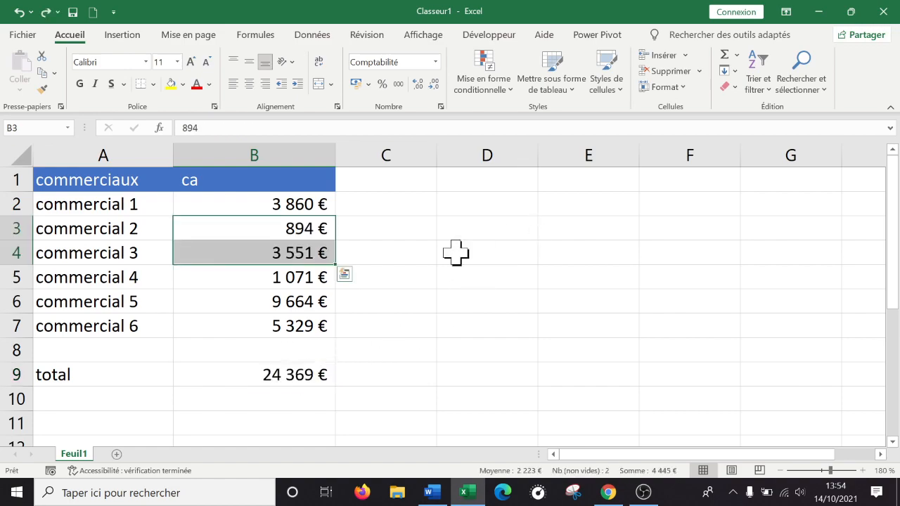
pyautogui.click(396, 267)
# Delete cells B3:B4 with the option to shift the cells up (Décaler les cellules vers le haut)
pyautogui.moveTo(239, 236); pyautogui.dragTo(249, 251)
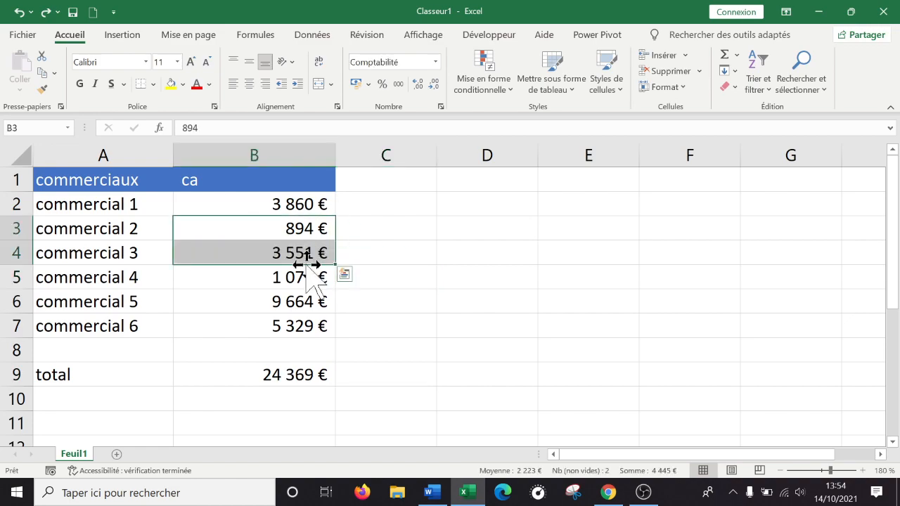
pyautogui.moveTo(316, 230); pyautogui.dragTo(304, 262)
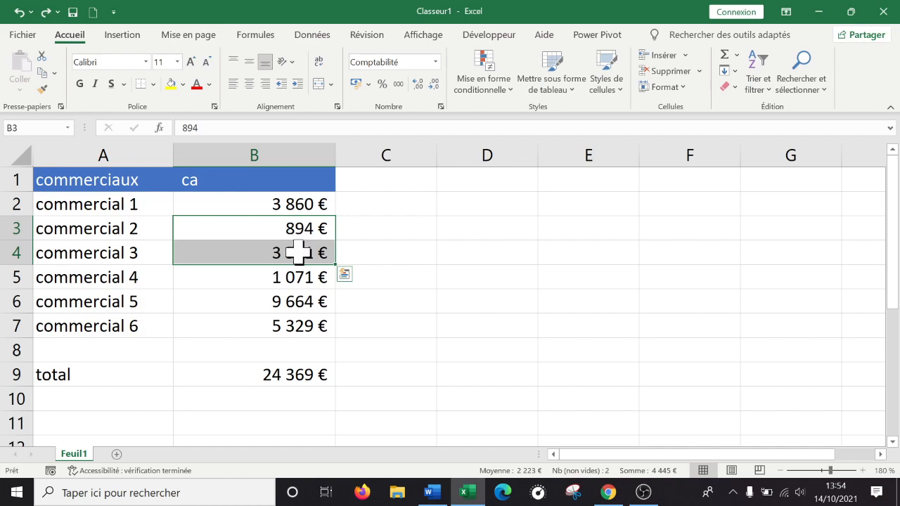
pyautogui.moveTo(267, 227); pyautogui.dragTo(266, 260)
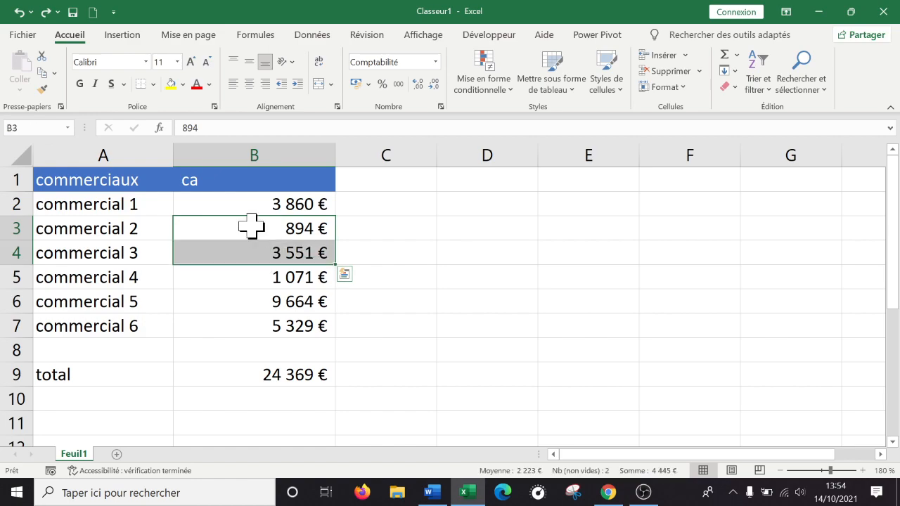
pyautogui.rightClick(257, 228)
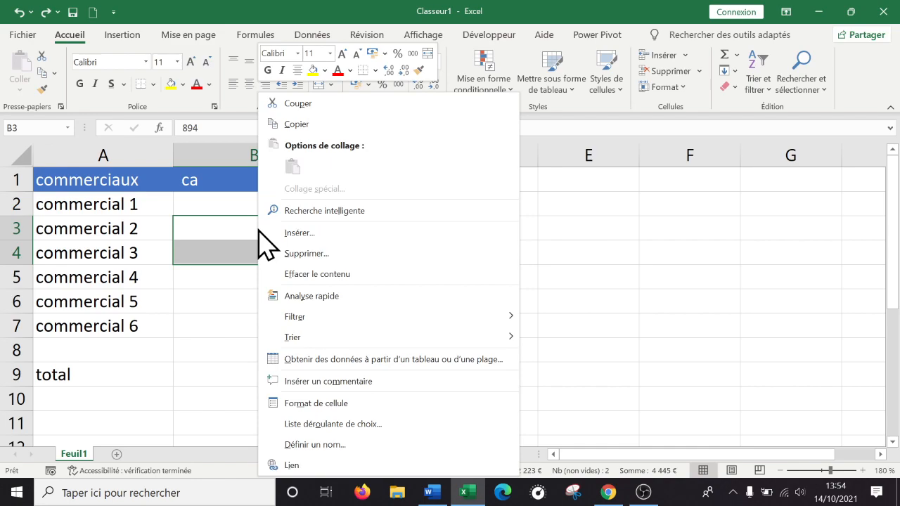
pyautogui.press('Escape')
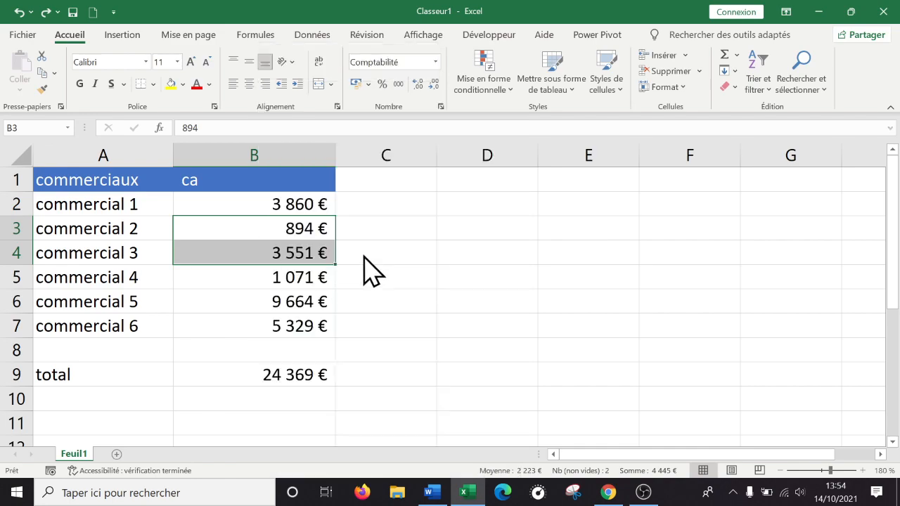
pyautogui.moveTo(346, 213); pyautogui.dragTo(443, 181)
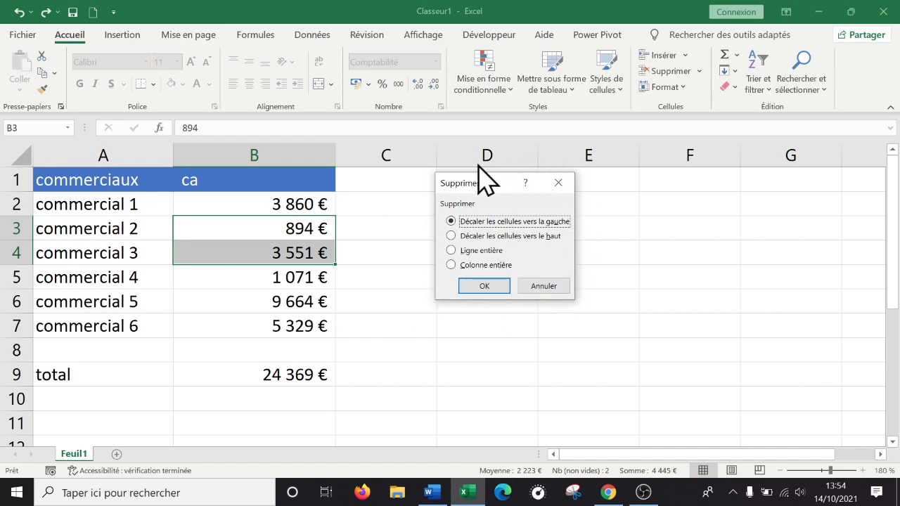
pyautogui.moveTo(498, 187); pyautogui.dragTo(466, 198)
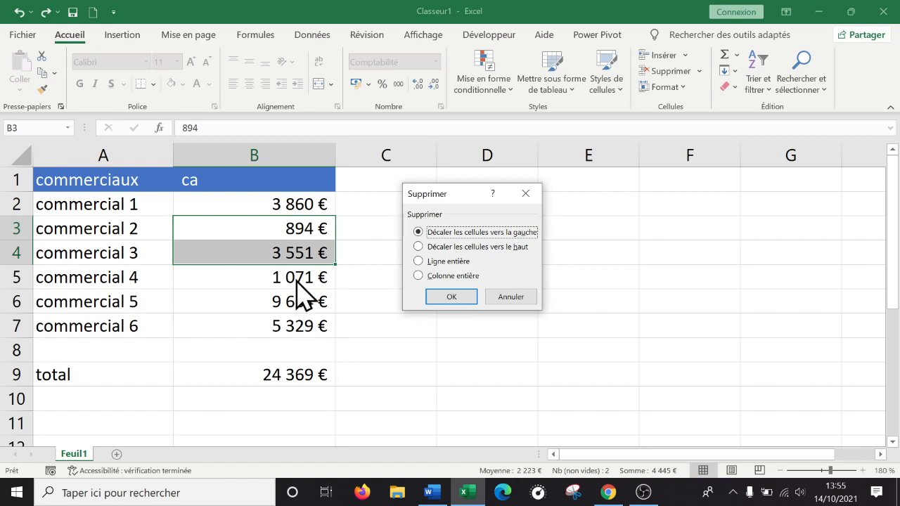
pyautogui.click(418, 247)
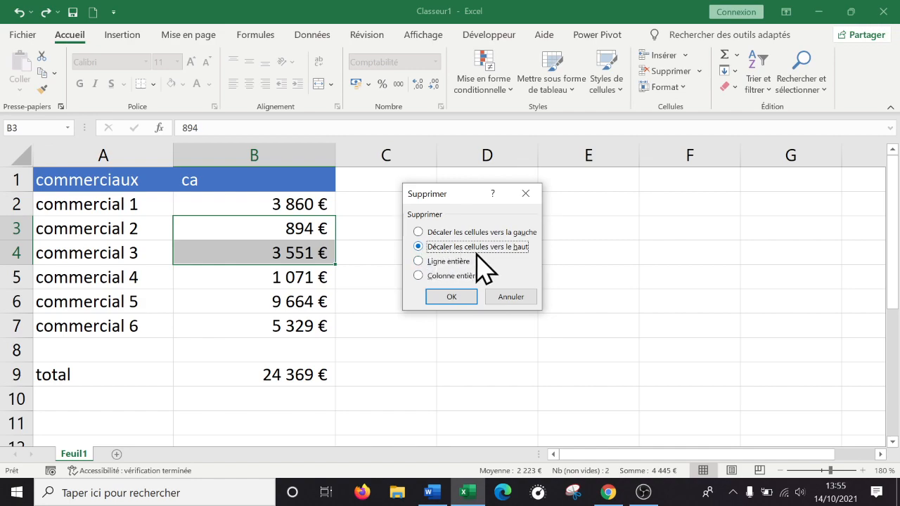
pyautogui.click(447, 298)
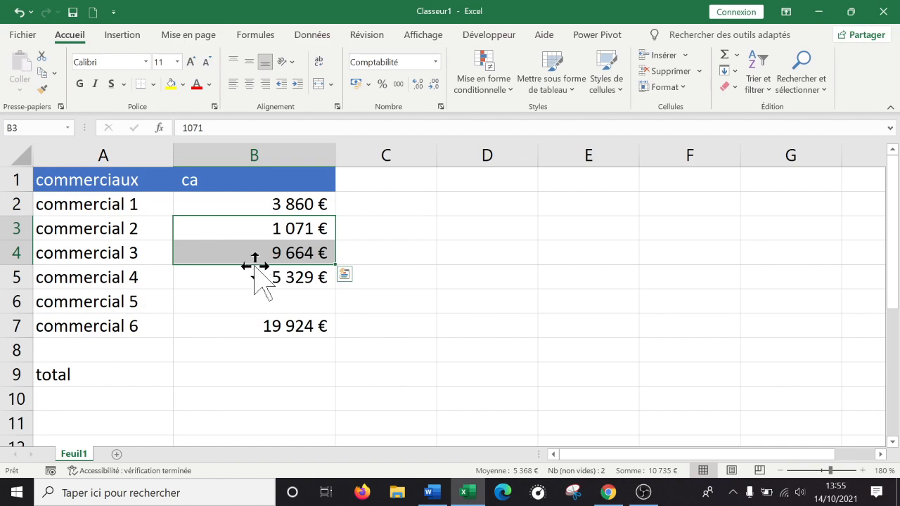
# Inspect the shifted cells B6 and B7 in the ca column and undo the cell deletion
pyautogui.click(266, 302)
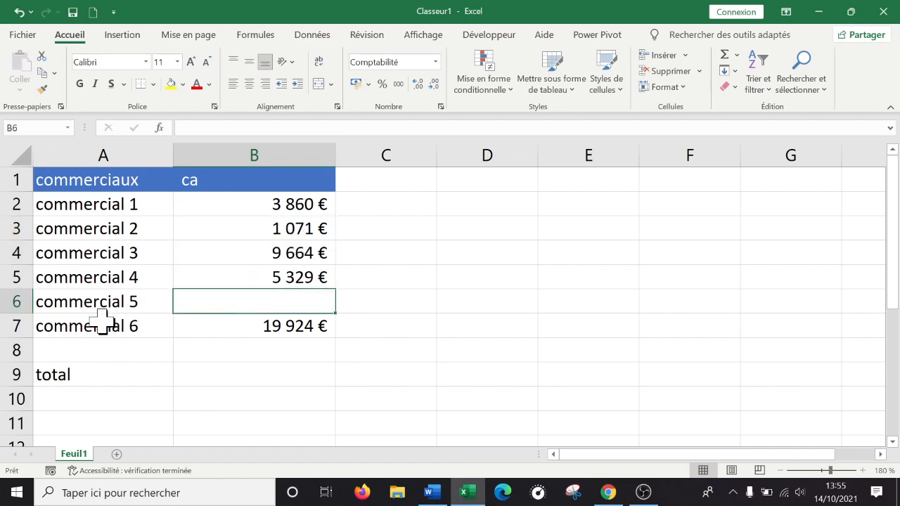
pyautogui.click(277, 325)
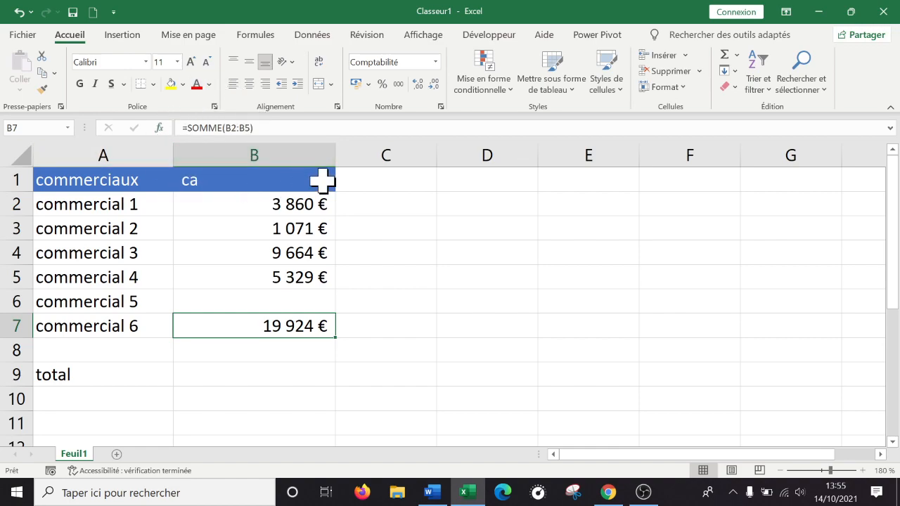
pyautogui.hotkey('ctrl', 'z')
pyautogui.rightClick(246, 238)
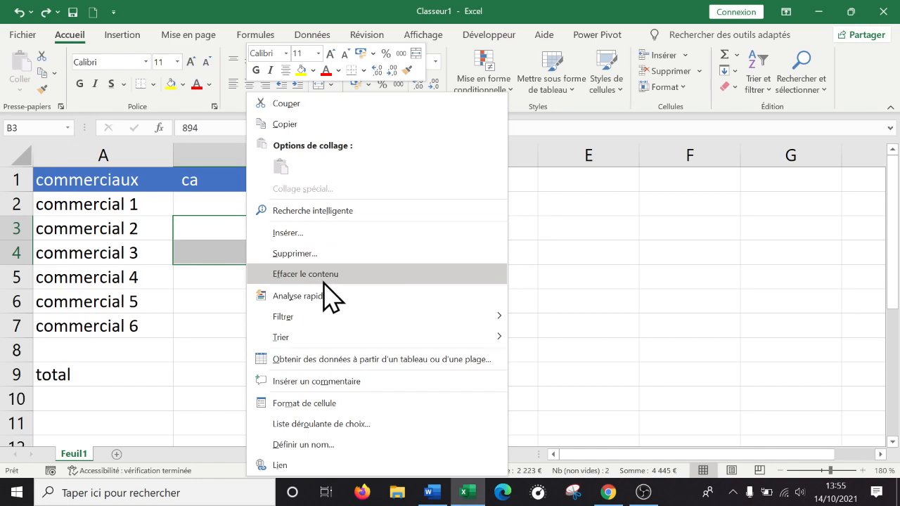
pyautogui.click(594, 263)
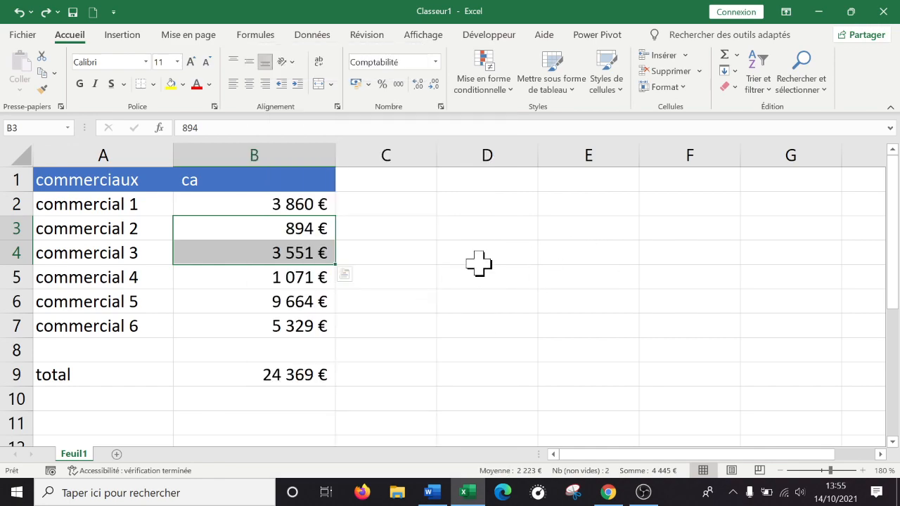
pyautogui.click(492, 276)
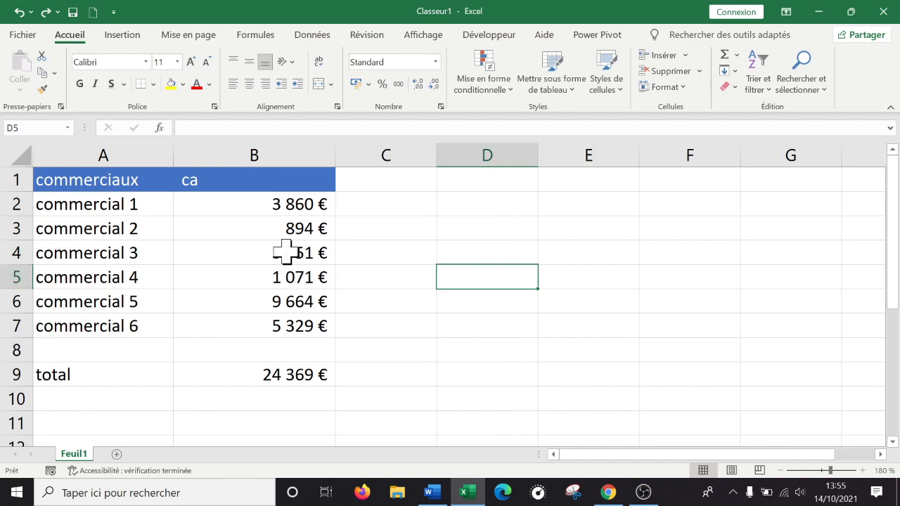
# Delete the entire row 4, which holds commercial 3
pyautogui.click(9, 252)
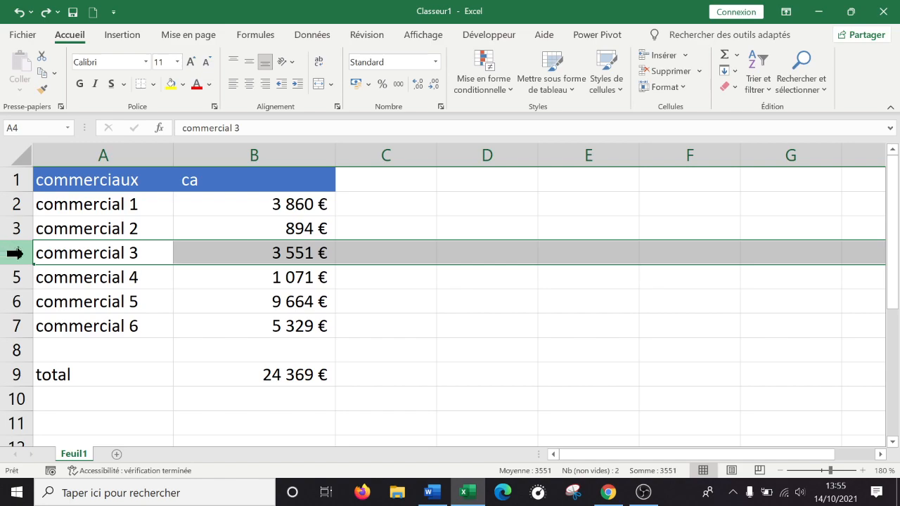
pyautogui.click(220, 296)
pyautogui.click(5, 249)
pyautogui.rightClick(16, 251)
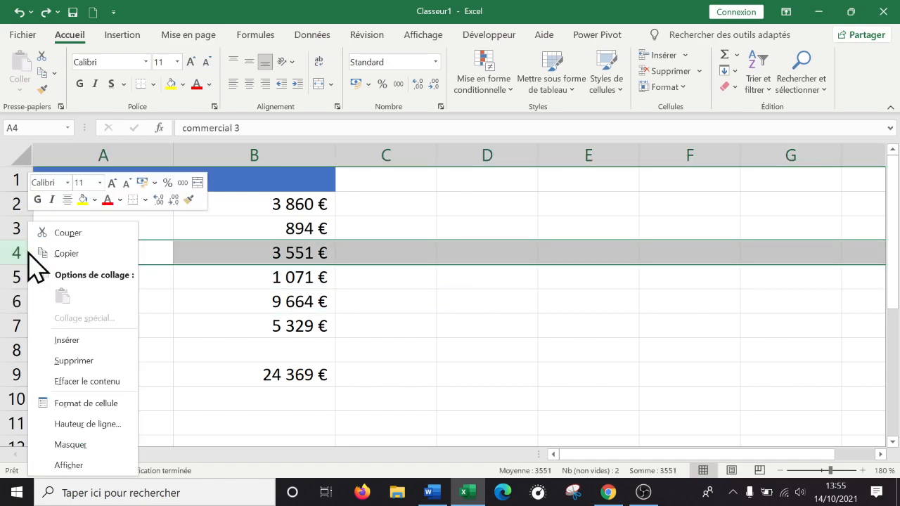
pyautogui.click(73, 361)
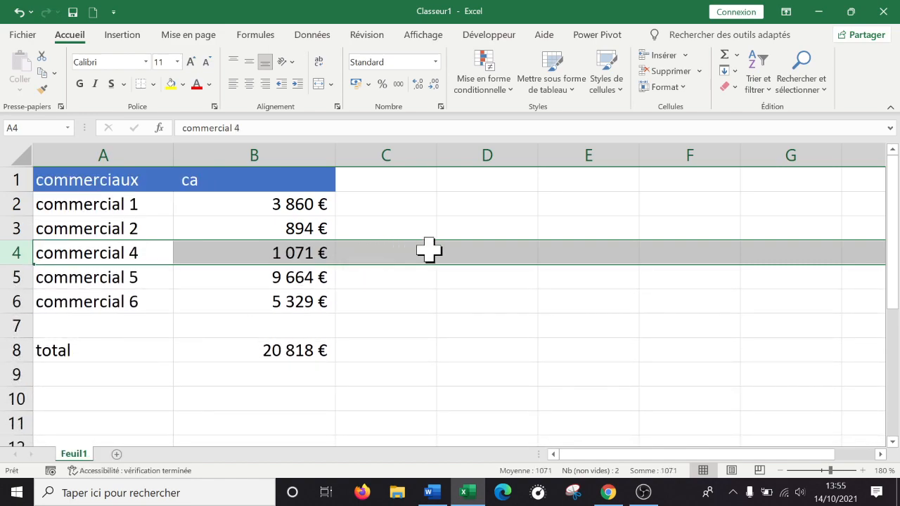
# Clear all the salespeople's amounts in cells B2:B6, keeping the total formula in B8
pyautogui.click(527, 260)
pyautogui.moveTo(277, 230); pyautogui.dragTo(285, 254)
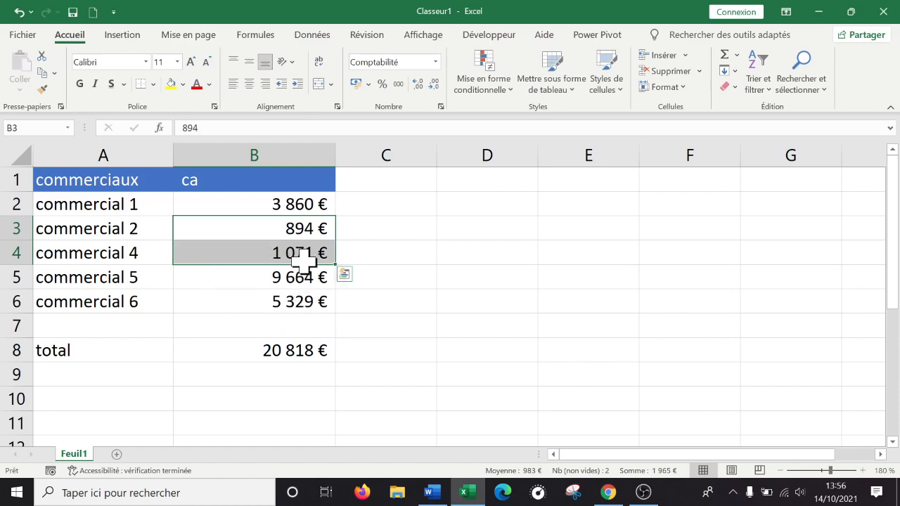
pyautogui.moveTo(270, 205); pyautogui.dragTo(289, 301)
pyautogui.press('Delete')
pyautogui.click(337, 402)
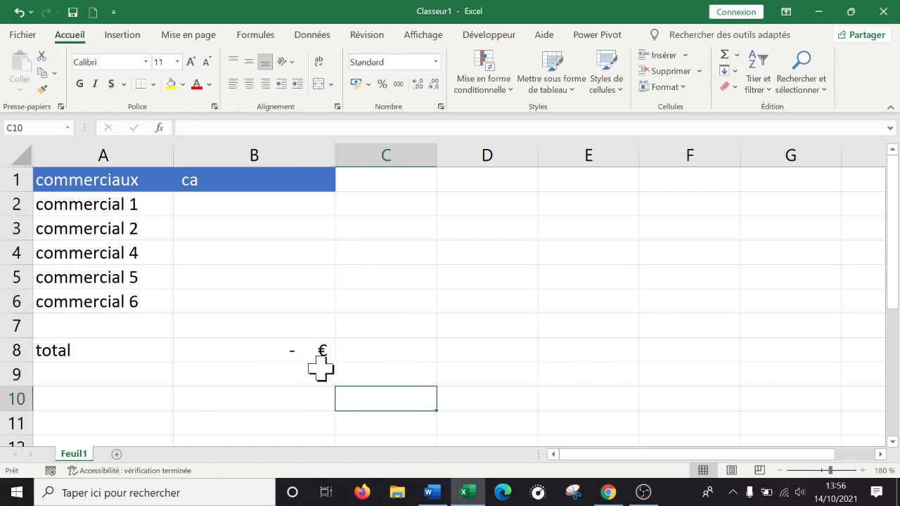
# Apply the Monétaire number format to the total in cell B8
pyautogui.click(275, 351)
pyautogui.click(435, 62)
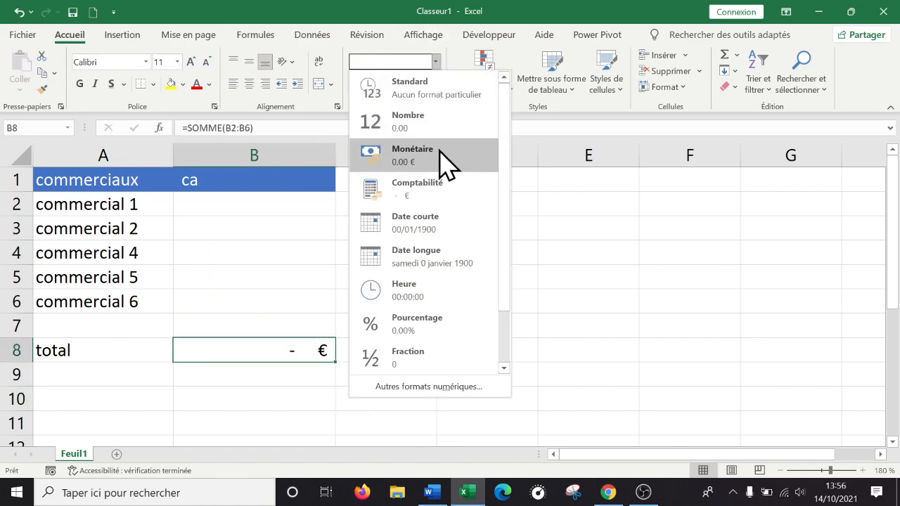
pyautogui.click(441, 161)
pyautogui.moveTo(300, 212); pyautogui.dragTo(295, 237)
# Examine which cell range the SOMME formula in total cell B8 adds up
pyautogui.click(292, 350)
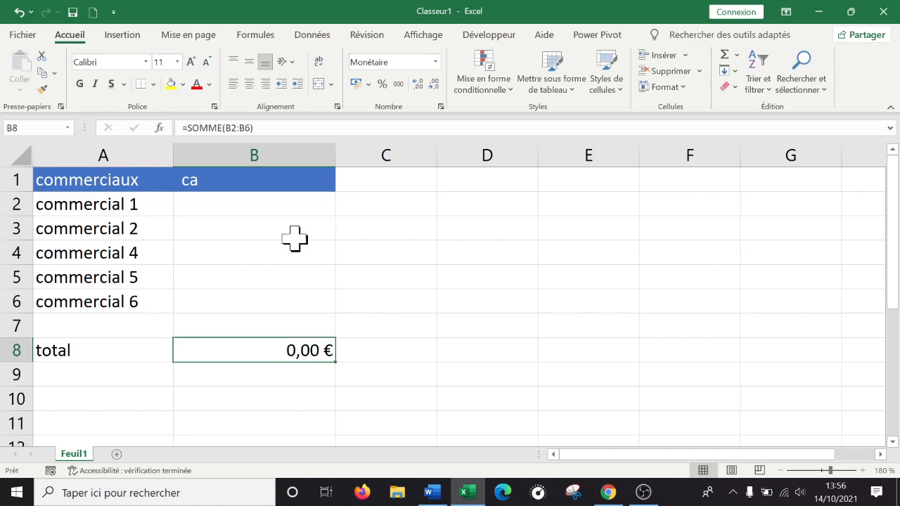
pyautogui.click(287, 127)
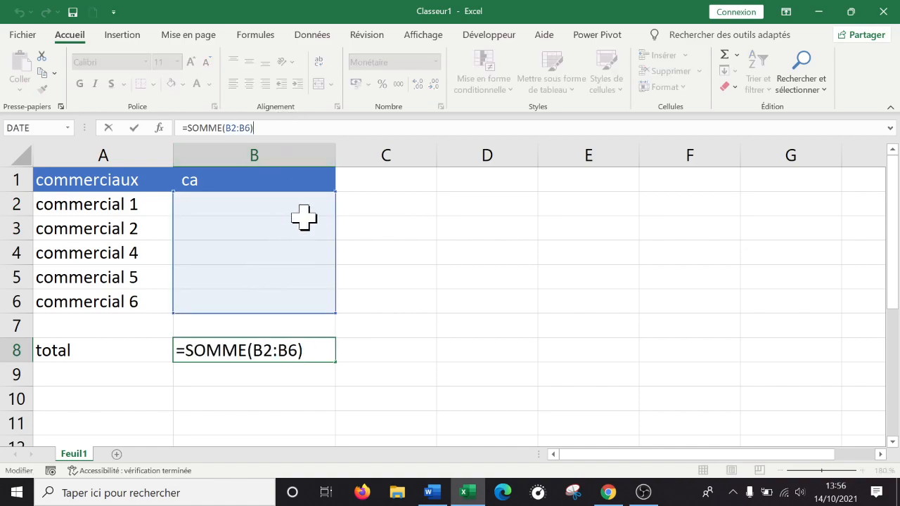
pyautogui.hotkey('ctrl', 'Return')
pyautogui.click(506, 235)
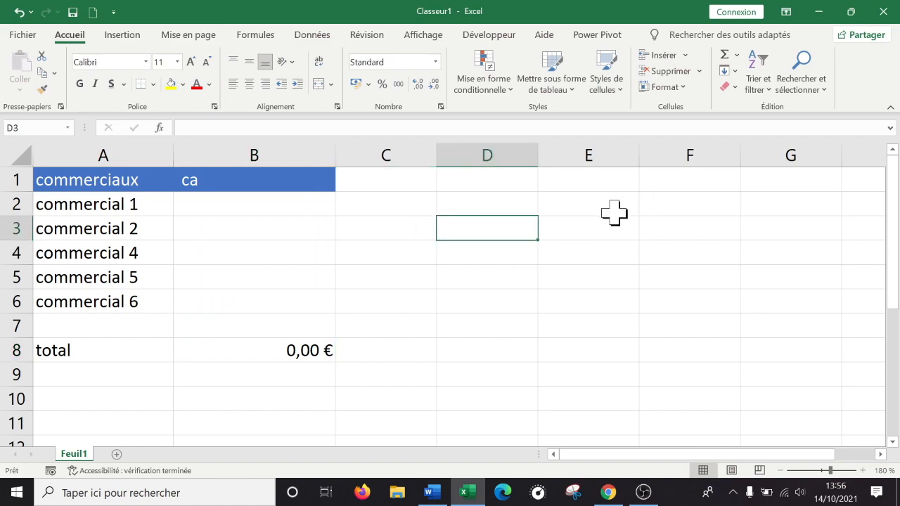
# Enter the values 5 in cell D3 and 7 in cell E3
pyautogui.write('5')
pyautogui.press('Tab')
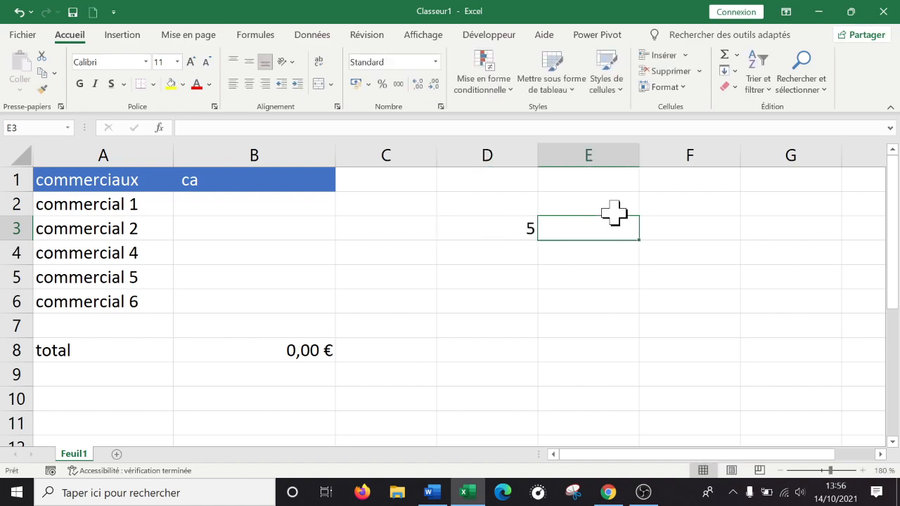
pyautogui.write('7')
pyautogui.press('Tab')
# Add the two numbers in cell F3 with the formula =D3+E3
pyautogui.write('=')
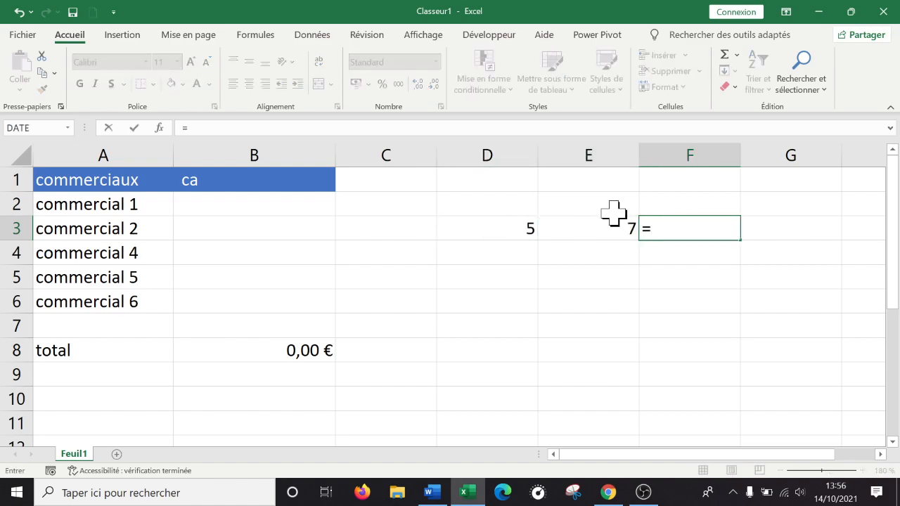
pyautogui.click(504, 224)
pyautogui.write('+')
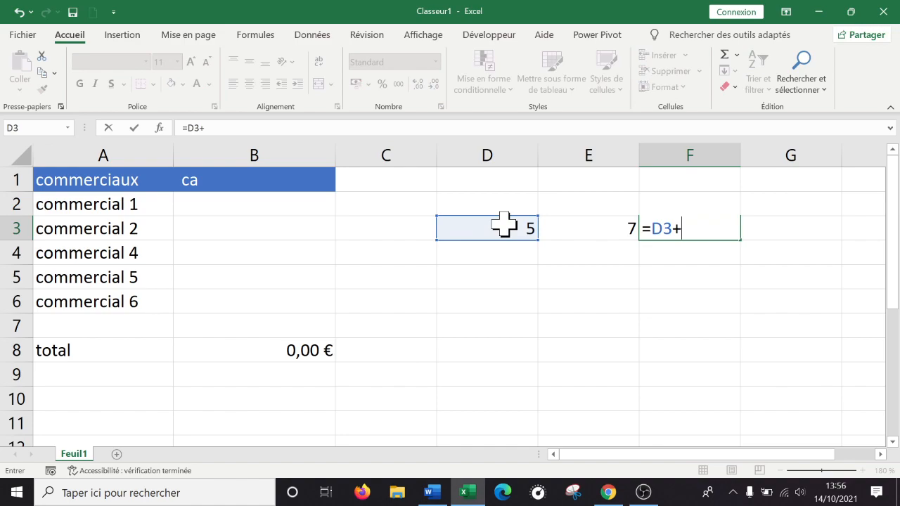
pyautogui.click(568, 225)
pyautogui.press('Return')
pyautogui.click(729, 325)
pyautogui.click(717, 231)
# Clear only the contents of cell E3 and check the cell references in the F3 formula
pyautogui.click(610, 224)
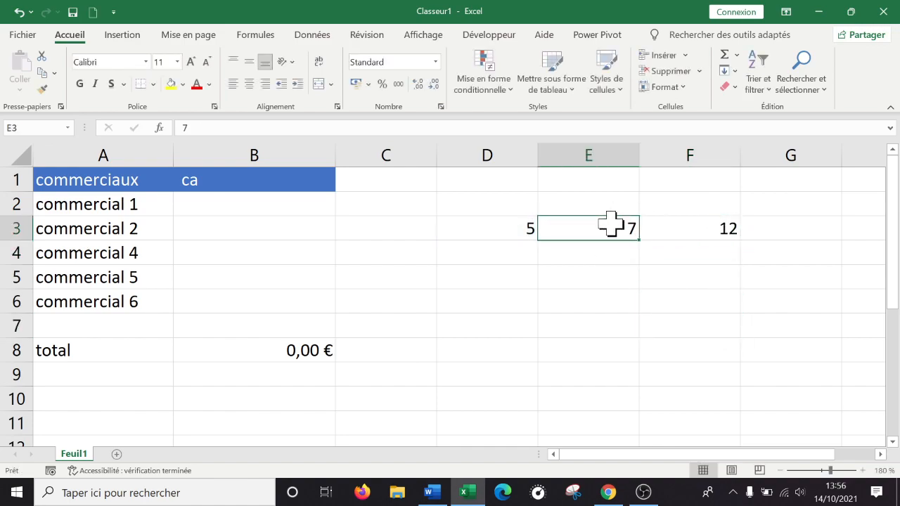
pyautogui.rightClick(610, 224)
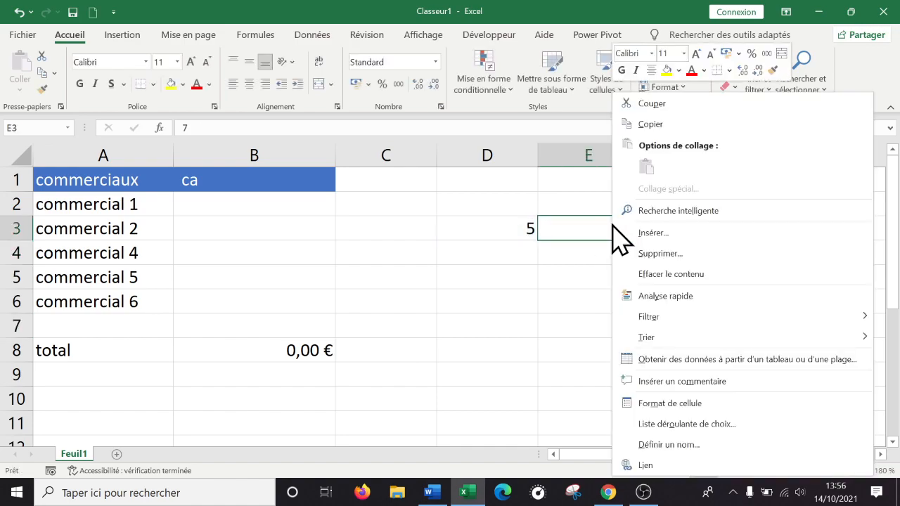
pyautogui.click(668, 274)
pyautogui.moveTo(637, 311); pyautogui.dragTo(703, 304)
pyautogui.click(705, 229)
pyautogui.doubleClick(696, 229)
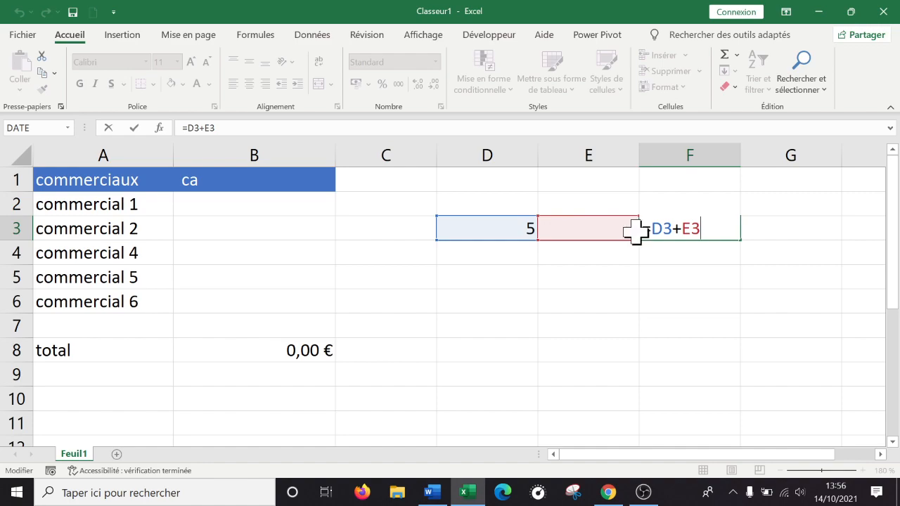
pyautogui.press('Return')
pyautogui.click(688, 305)
# Enter the value 7 in the emptied cell E3
pyautogui.click(605, 226)
pyautogui.write('7')
pyautogui.press('Return')
# Delete cell E3 itself, shifting the cells left, and inspect the references in the addition formula that takes its place
pyautogui.click(605, 227)
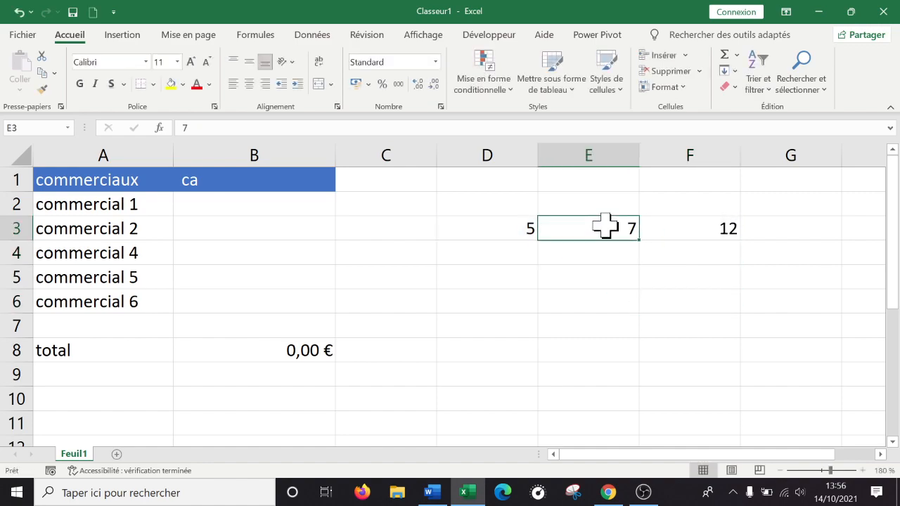
pyautogui.rightClick(608, 228)
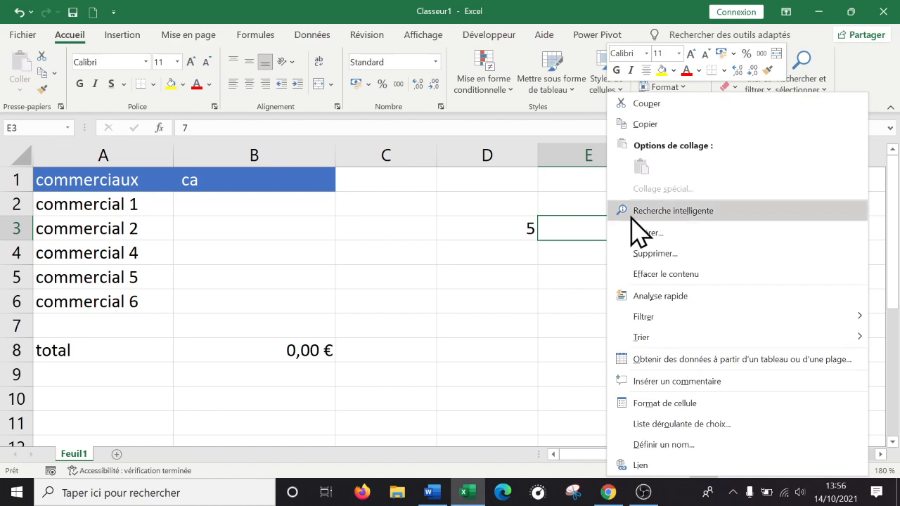
pyautogui.click(671, 255)
pyautogui.moveTo(657, 211); pyautogui.dragTo(532, 303)
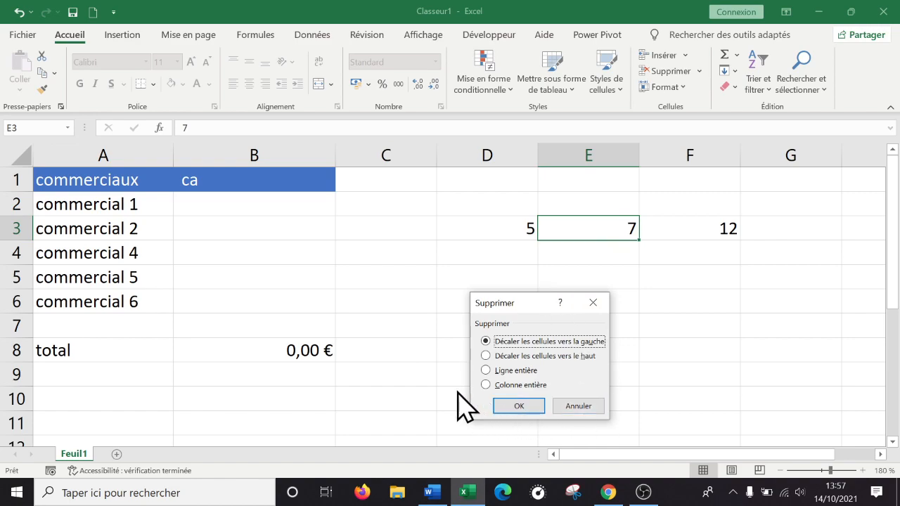
pyautogui.click(518, 406)
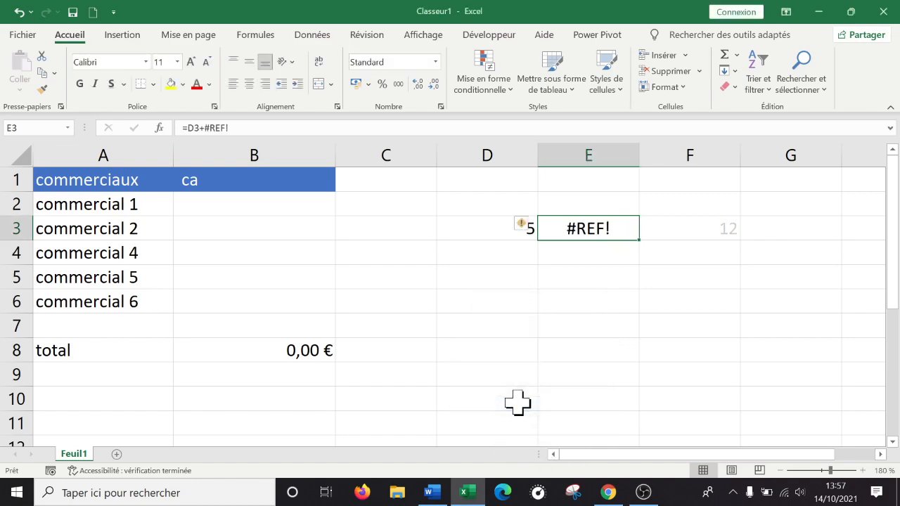
pyautogui.click(622, 307)
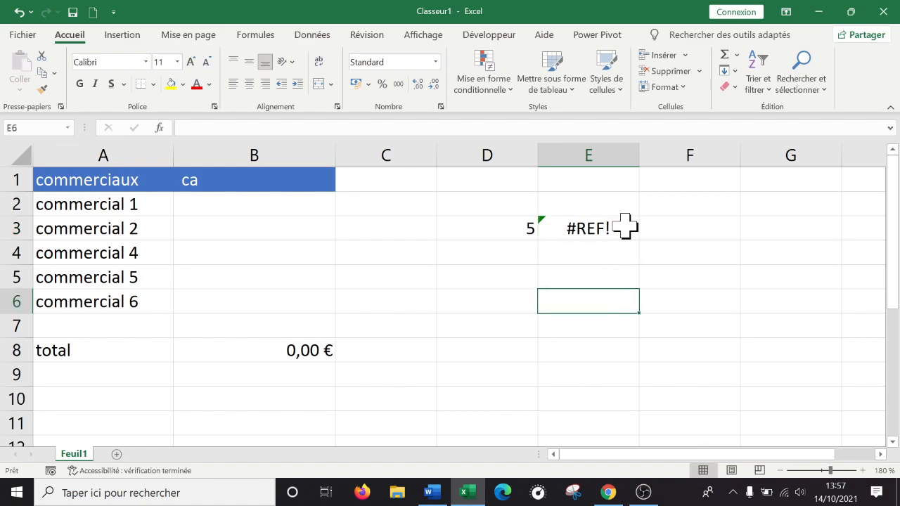
pyautogui.doubleClick(625, 227)
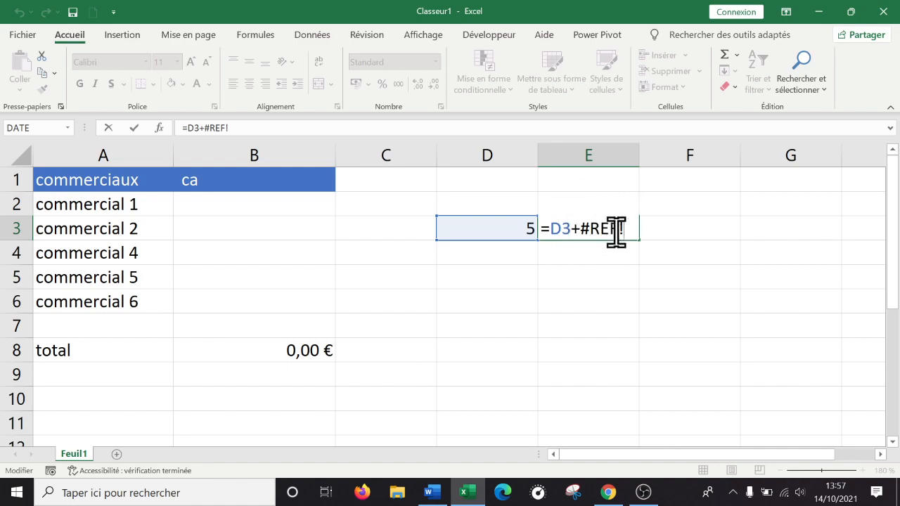
pyautogui.hotkey('ctrl', 'Return')
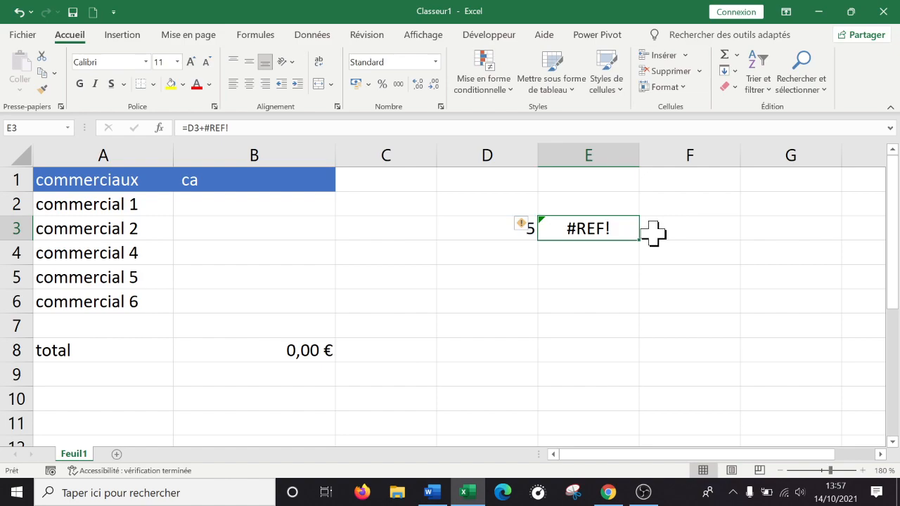